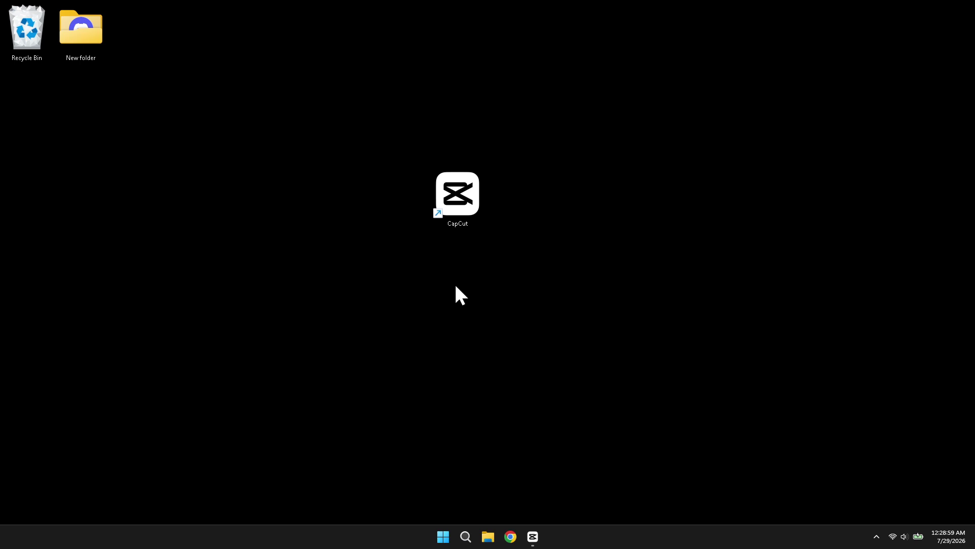
# - Switch to the CapCut project and select the Sample Filler Video clip, with the playhead near its start
pyautogui.click(453, 196)
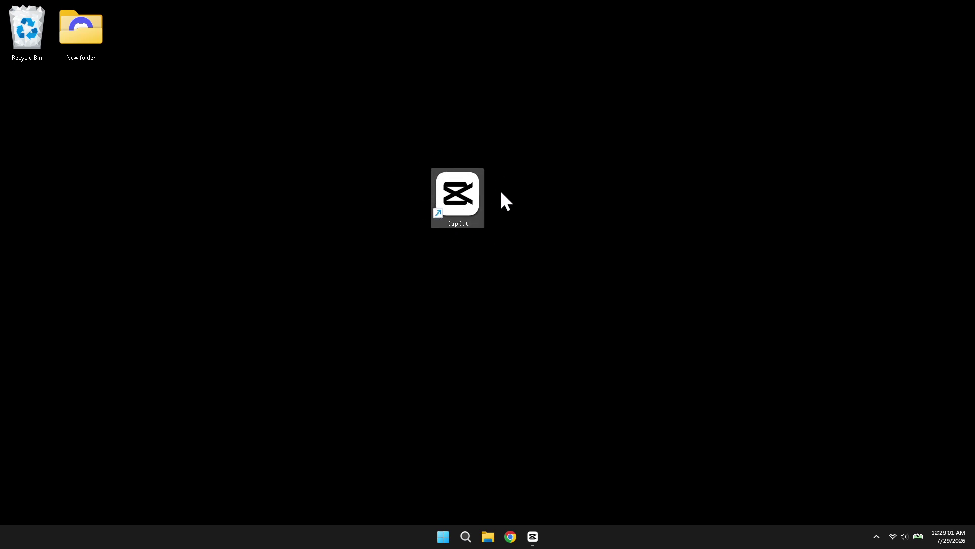
pyautogui.click(533, 538)
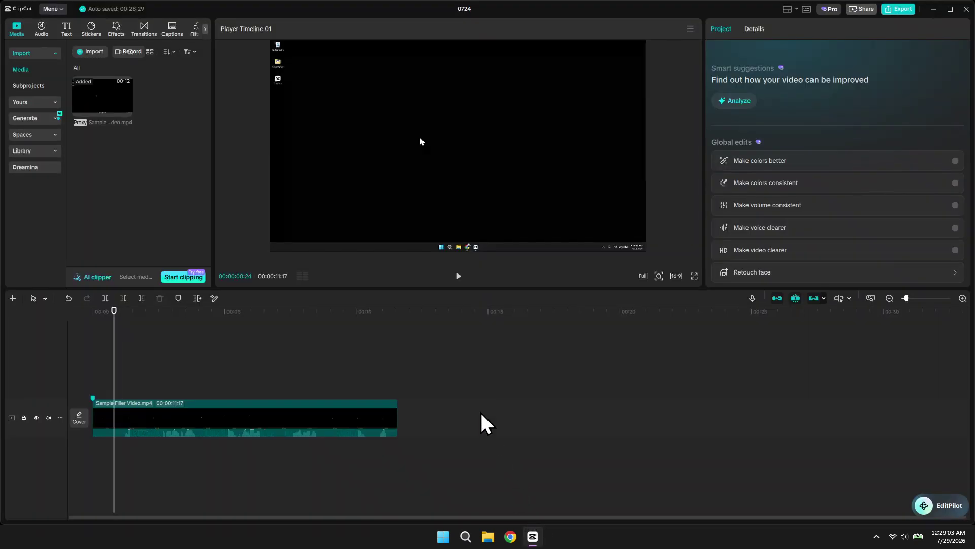
pyautogui.press('End')
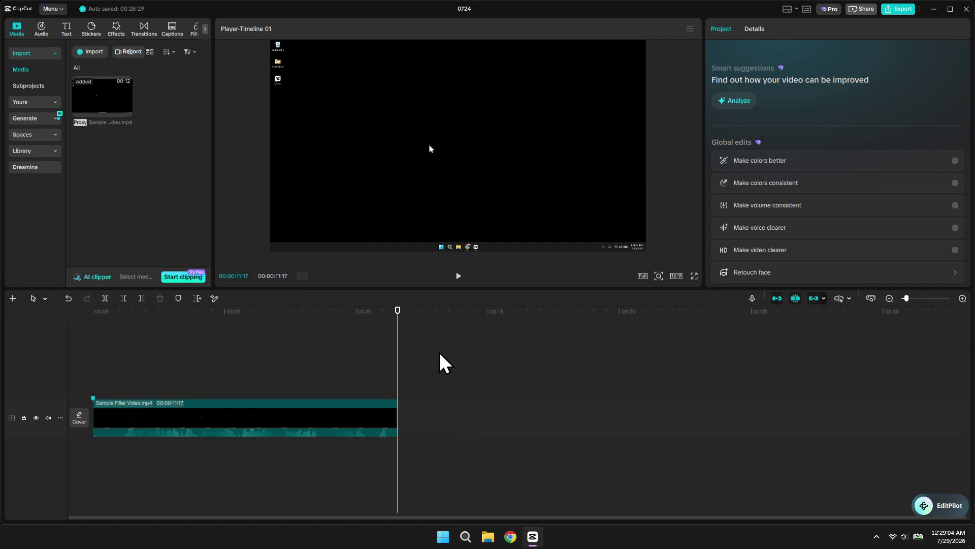
pyautogui.click(109, 311)
pyautogui.moveTo(110, 310); pyautogui.dragTo(87, 320)
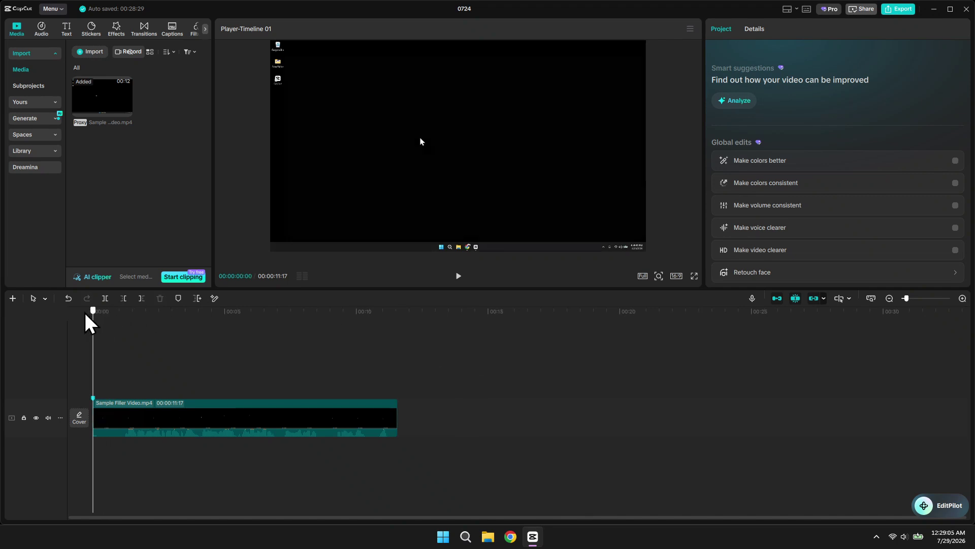
pyautogui.click(146, 420)
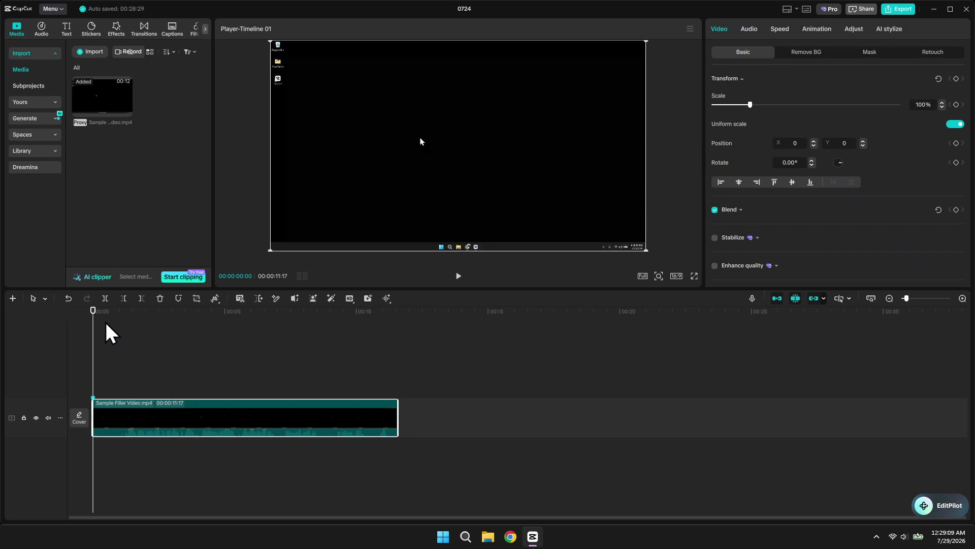
pyautogui.moveTo(94, 316); pyautogui.dragTo(100, 312)
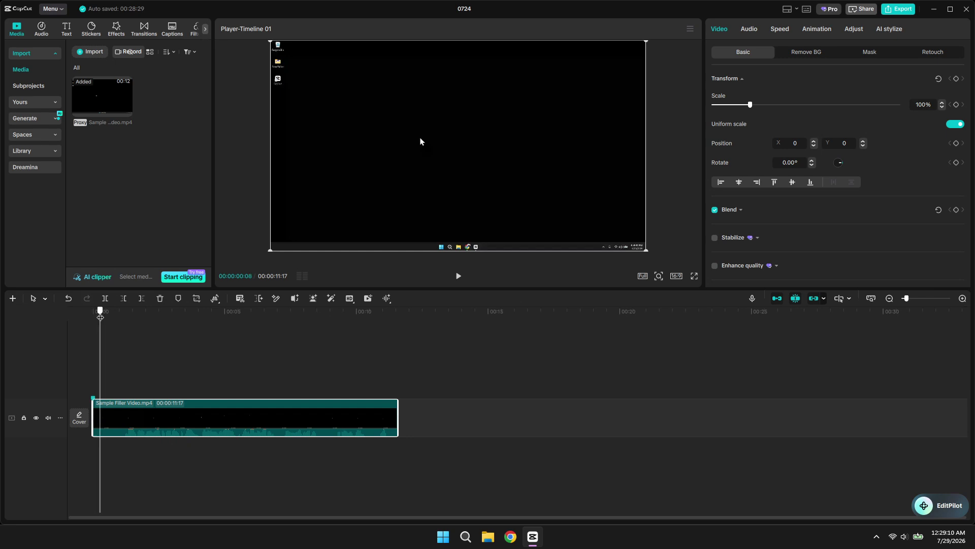
# - Open the stock media library and look through its trending clips
pyautogui.click(31, 152)
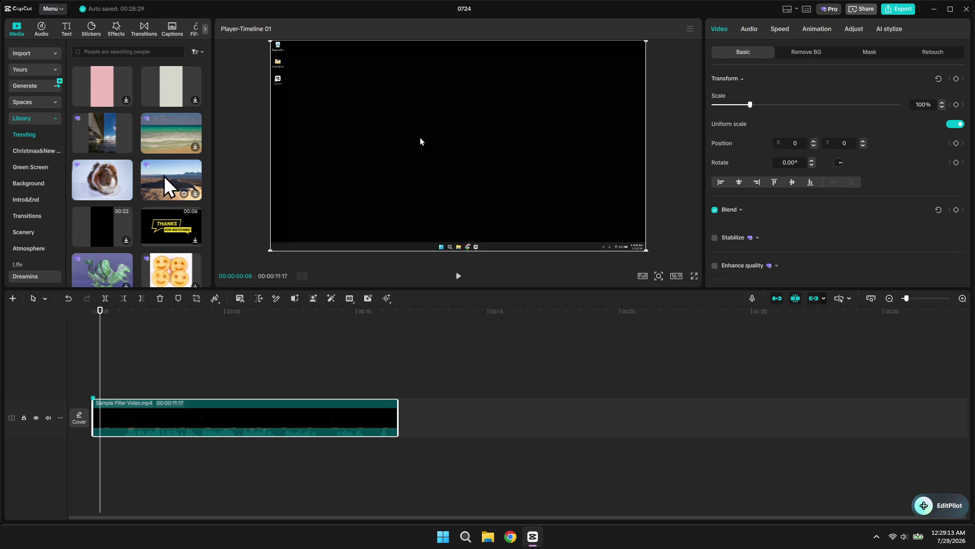
pyautogui.scroll(-1, 165, 184)
pyautogui.scroll(-1, 170, 184)
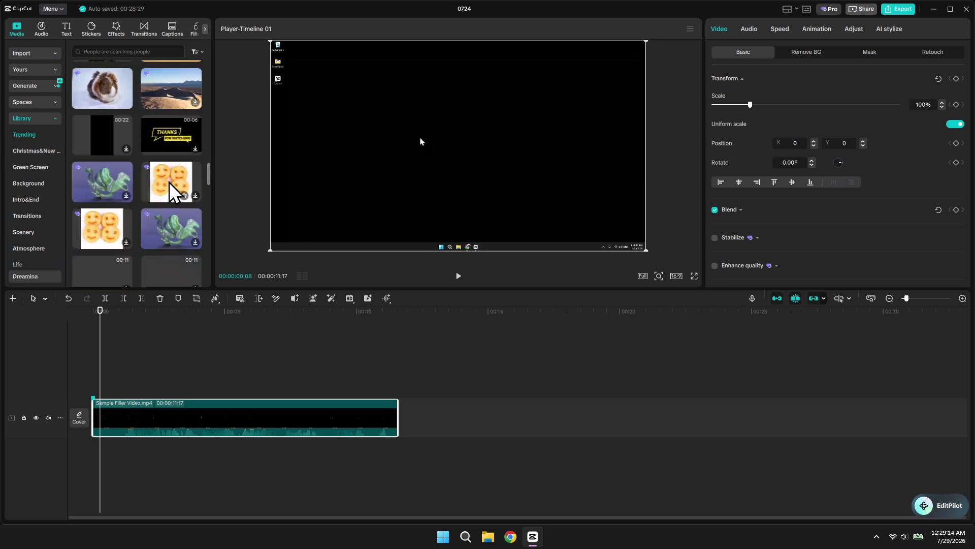
pyautogui.scroll(-1, 173, 189)
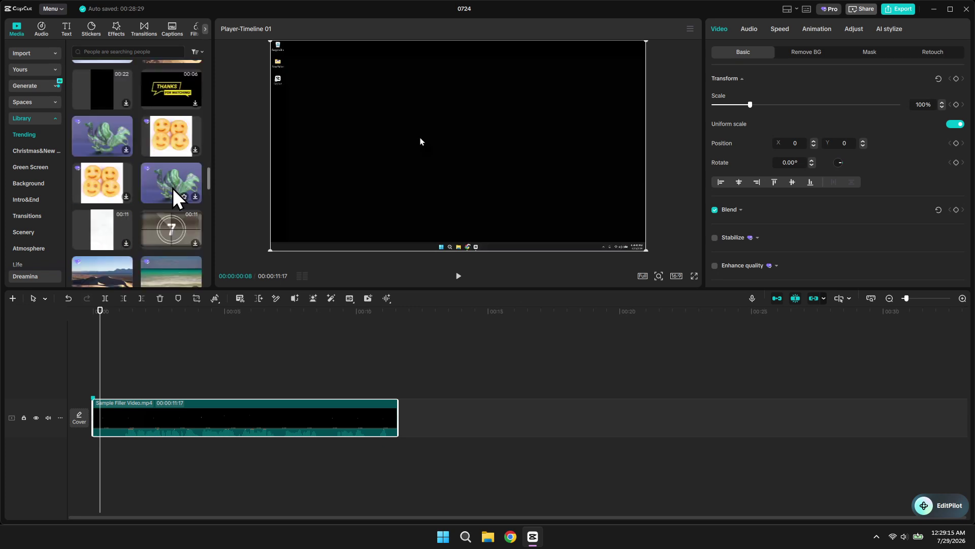
pyautogui.scroll(-1, 173, 189)
pyautogui.scroll(-2, 173, 195)
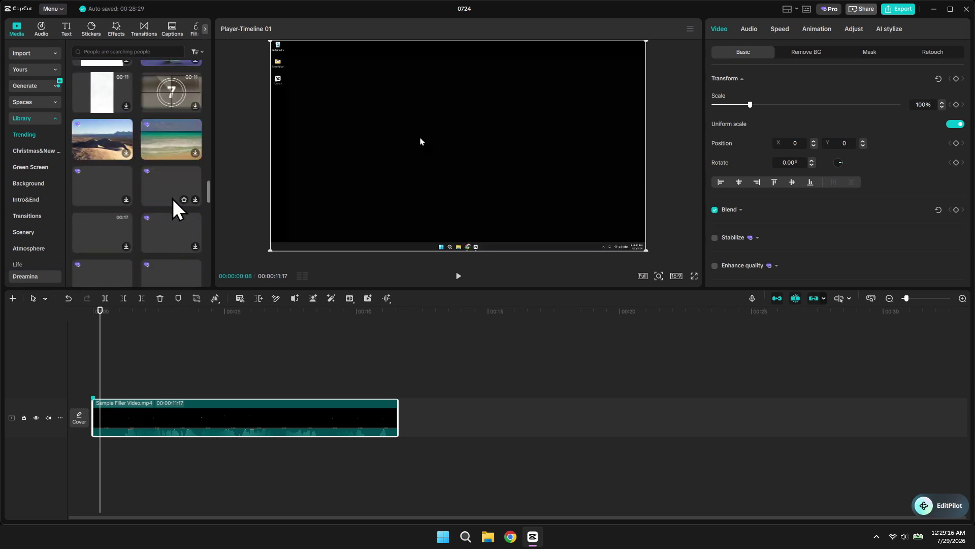
pyautogui.scroll(-3, 173, 205)
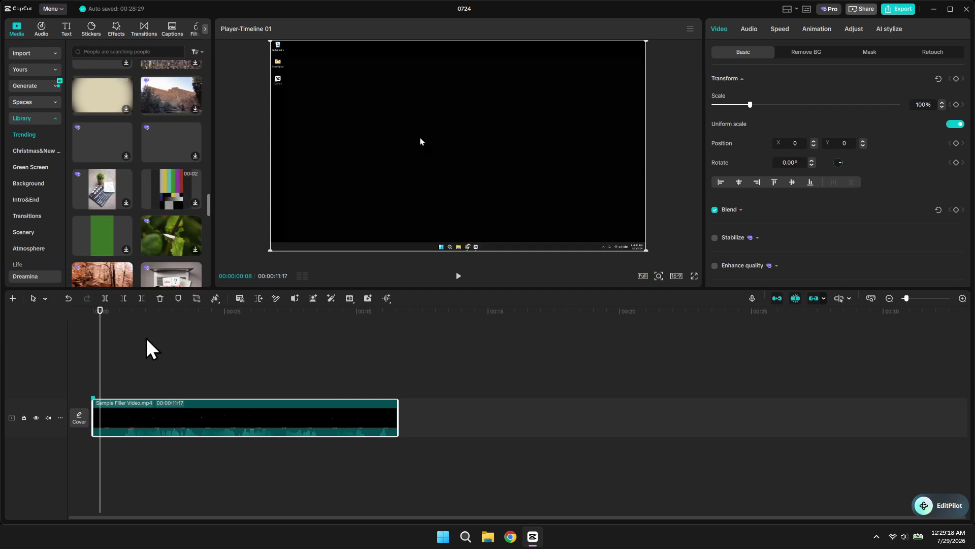
pyautogui.moveTo(152, 312); pyautogui.dragTo(202, 314)
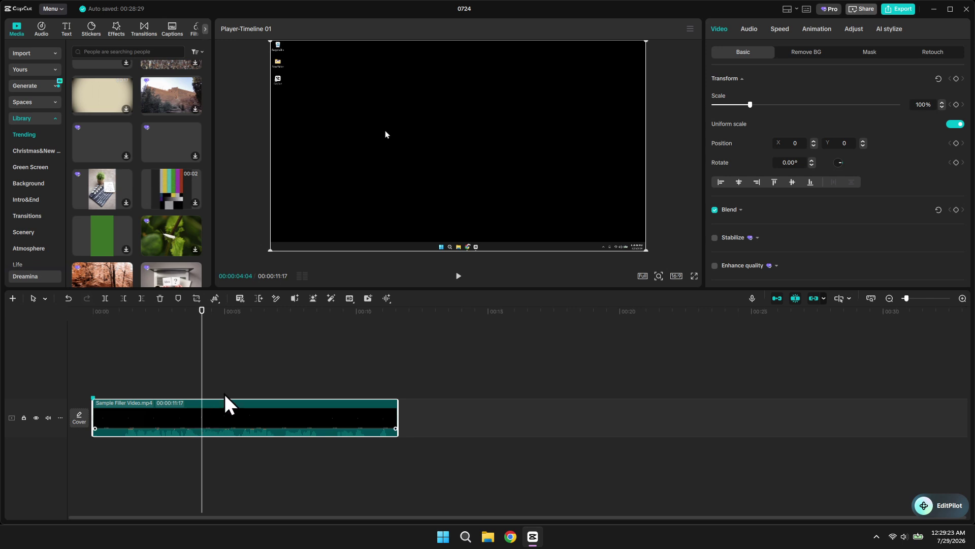
pyautogui.click(248, 316)
pyautogui.moveTo(248, 315); pyautogui.dragTo(250, 314)
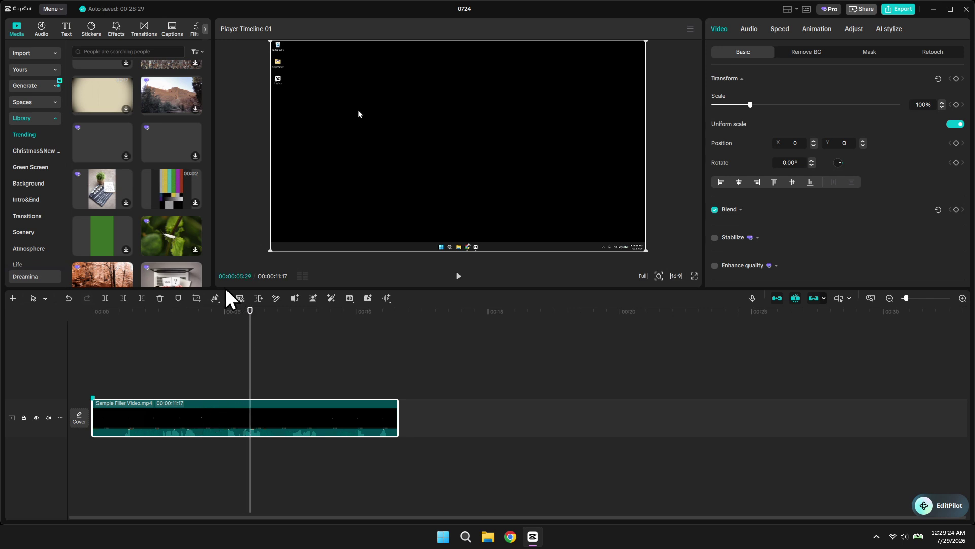
# - Search the stock library for "running" and place the family running in a field clip directly after Sample Filler Video on the timeline
pyautogui.click(125, 54)
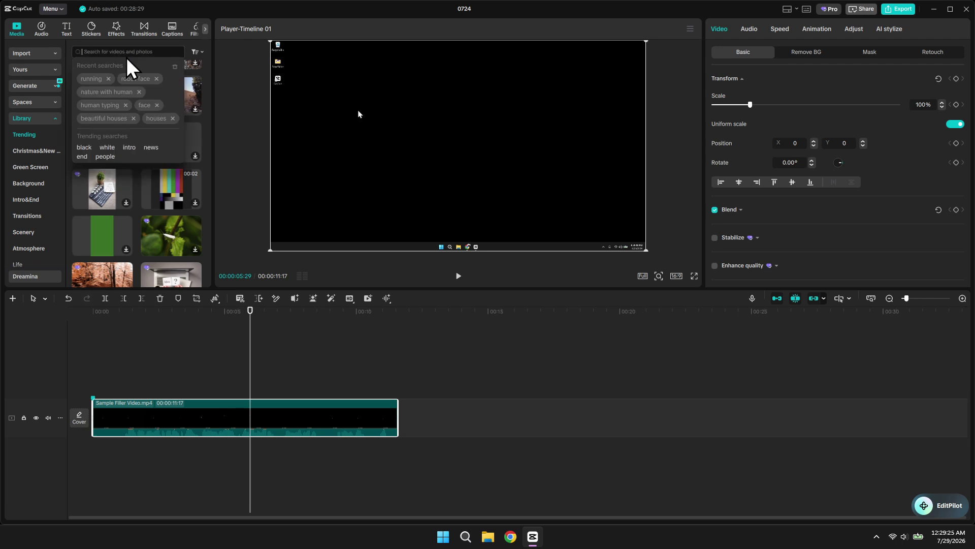
pyautogui.write('running')
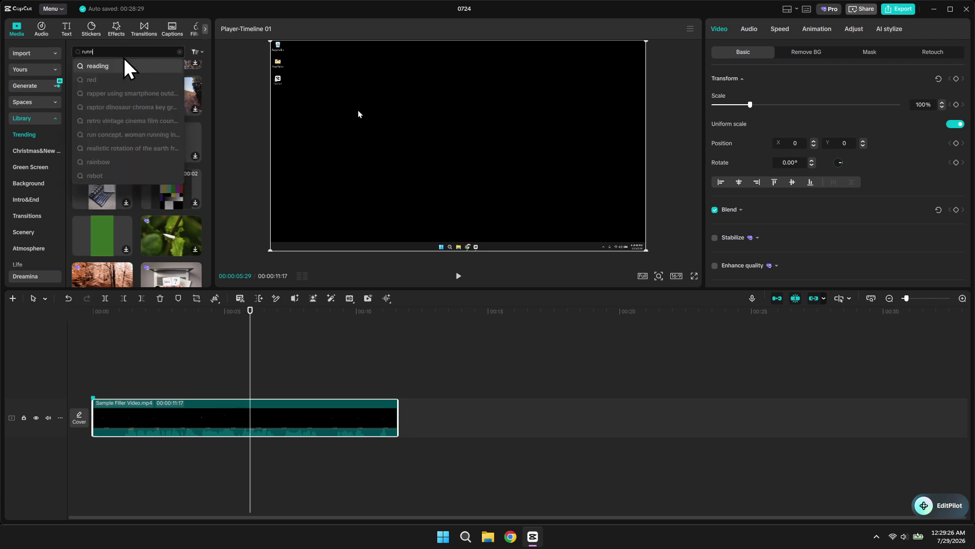
pyautogui.press('Return')
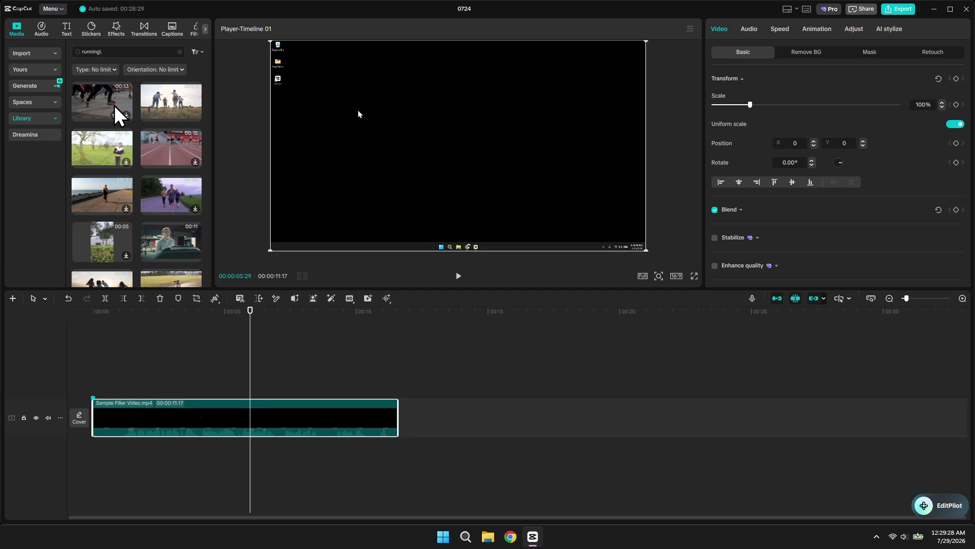
pyautogui.moveTo(170, 113); pyautogui.dragTo(442, 426)
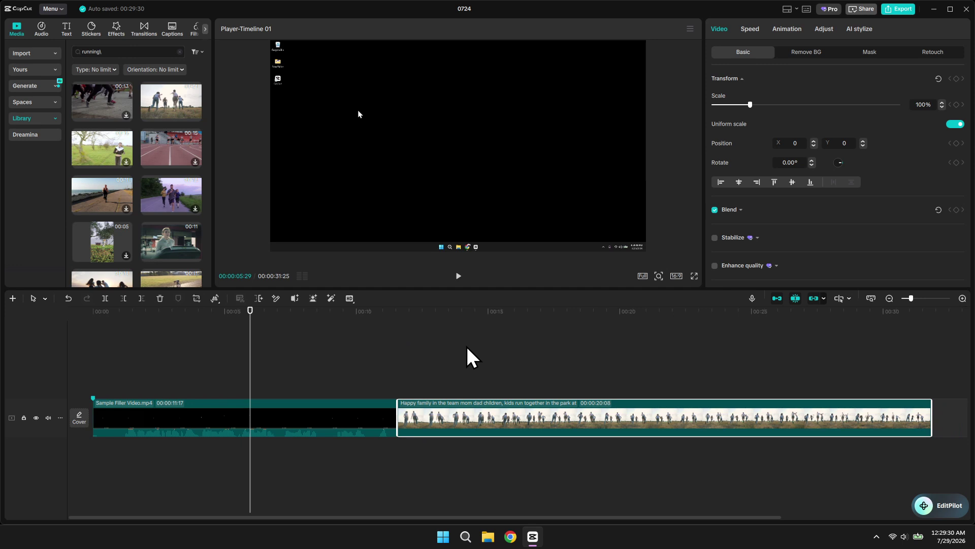
# - Insert a freeze frame in the family running clip at 00:00:16:02 and extend the frozen segment to 00:00:04:15
pyautogui.moveTo(460, 316); pyautogui.dragTo(548, 324)
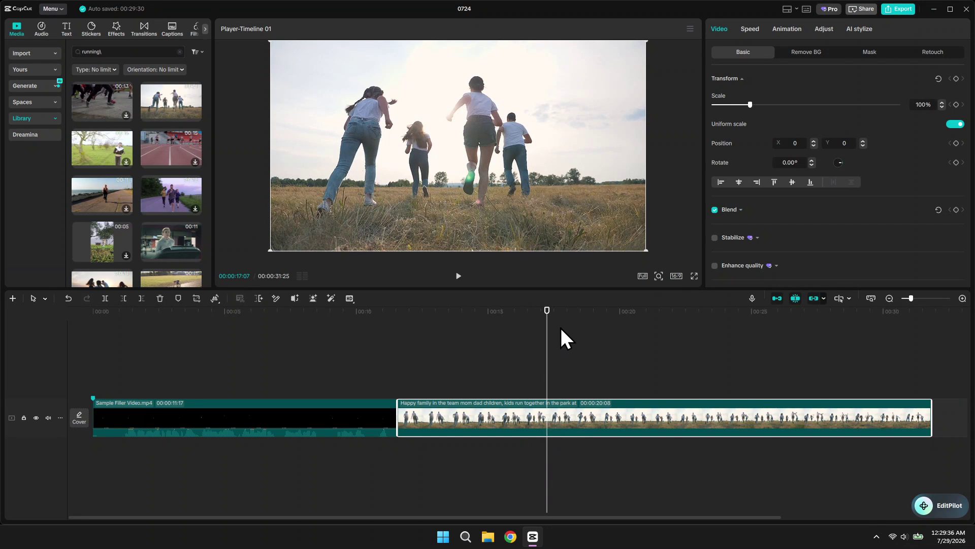
pyautogui.moveTo(532, 316)
pyautogui.mouseDown()
pyautogui.moveTo(450, 315)
pyautogui.moveTo(528, 316)
pyautogui.mouseUp()
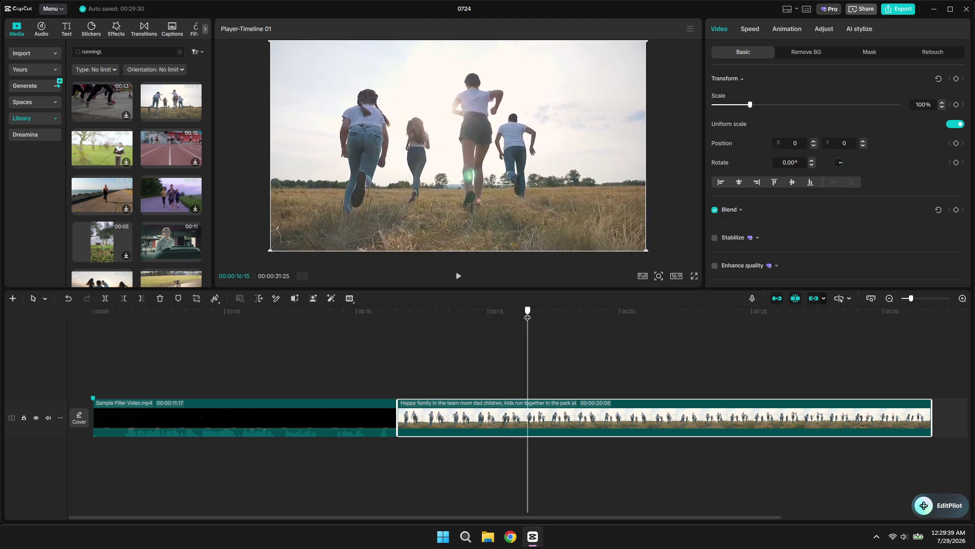
pyautogui.moveTo(527, 317); pyautogui.dragTo(508, 318)
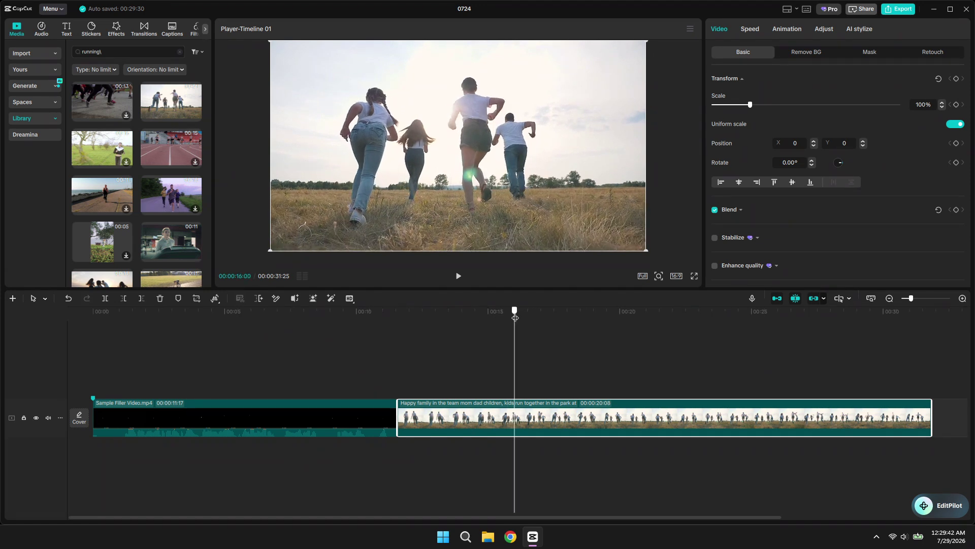
pyautogui.moveTo(508, 318); pyautogui.dragTo(517, 317)
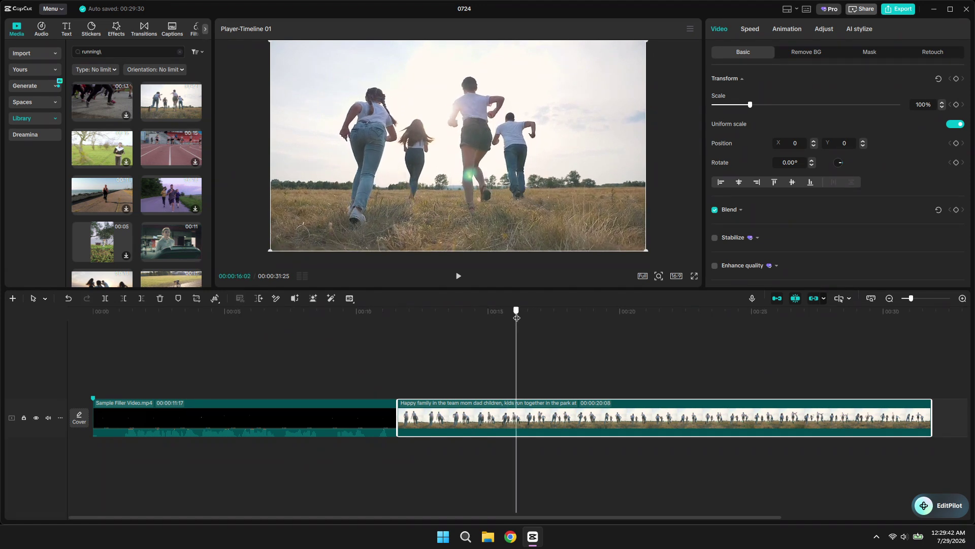
pyautogui.rightClick(516, 421)
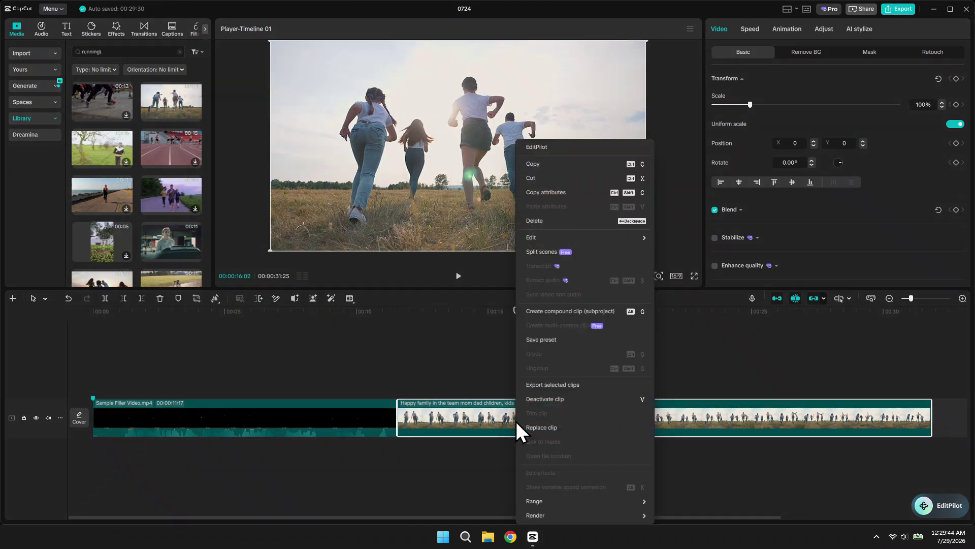
pyautogui.click(515, 422)
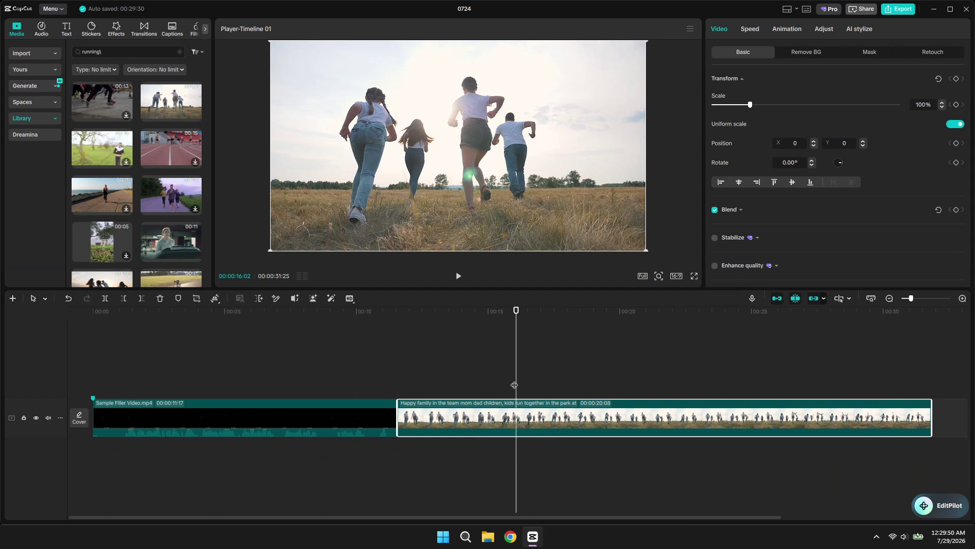
pyautogui.rightClick(517, 416)
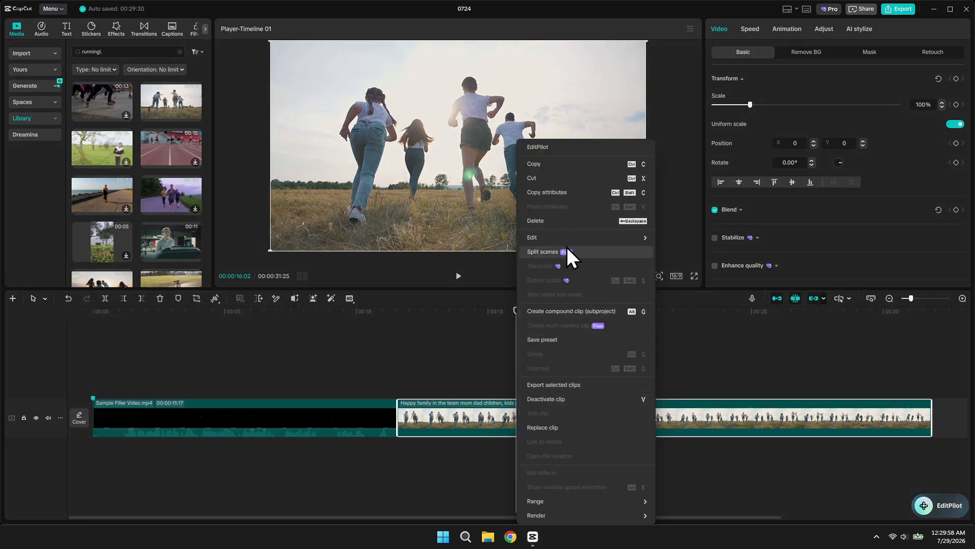
pyautogui.moveTo(574, 236)
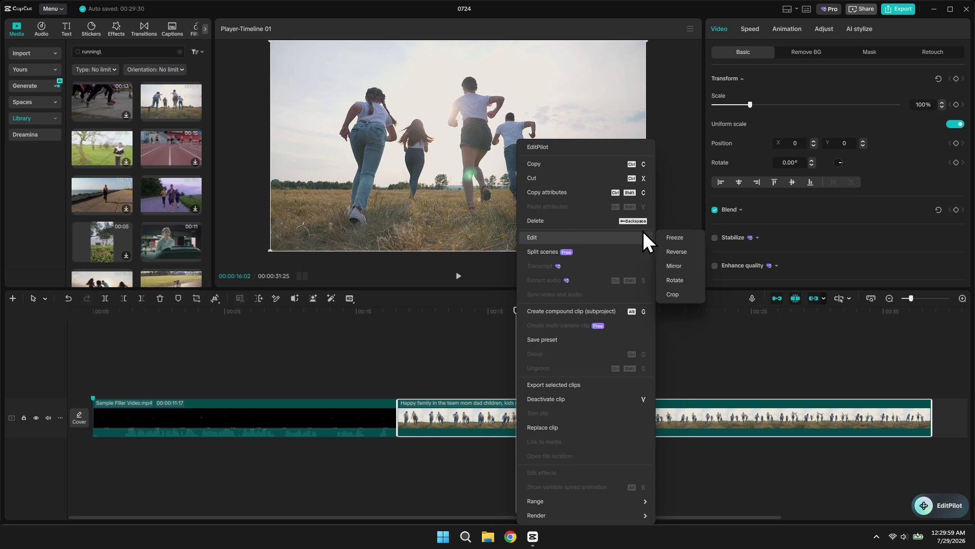
pyautogui.click(673, 237)
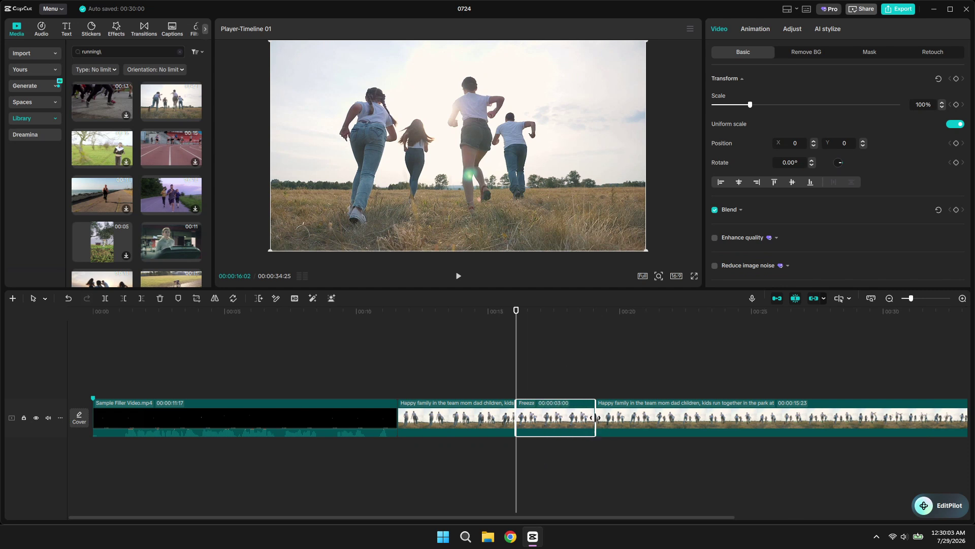
pyautogui.moveTo(595, 418); pyautogui.dragTo(626, 413)
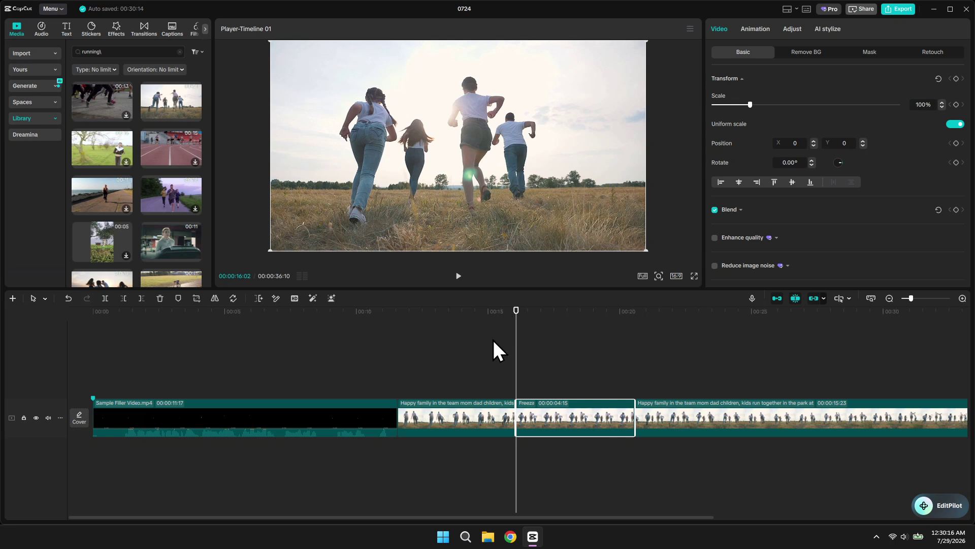
# - Play back the timeline from before the freeze frame through the following clip to check the pause, ending with the freeze segment selected
pyautogui.click(484, 312)
pyautogui.press('space')
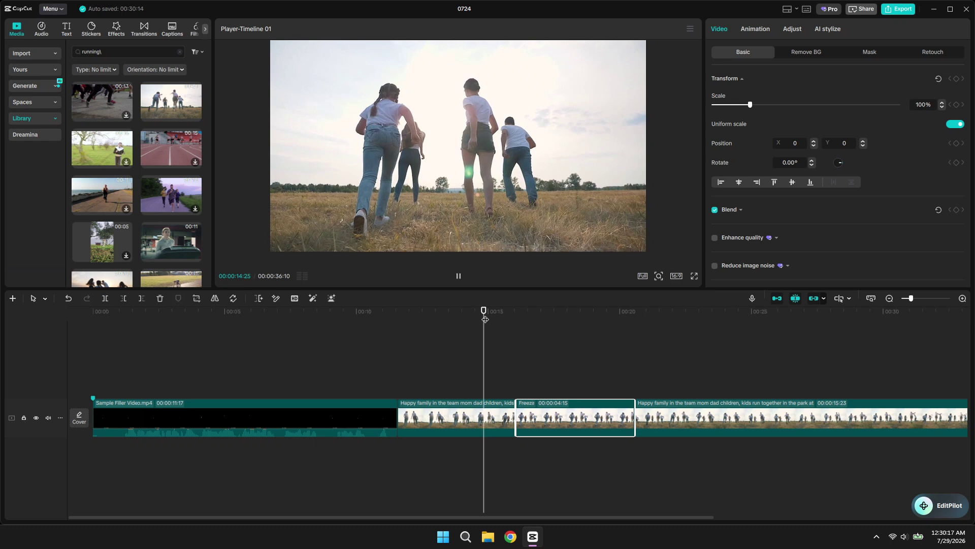
pyautogui.click(439, 318)
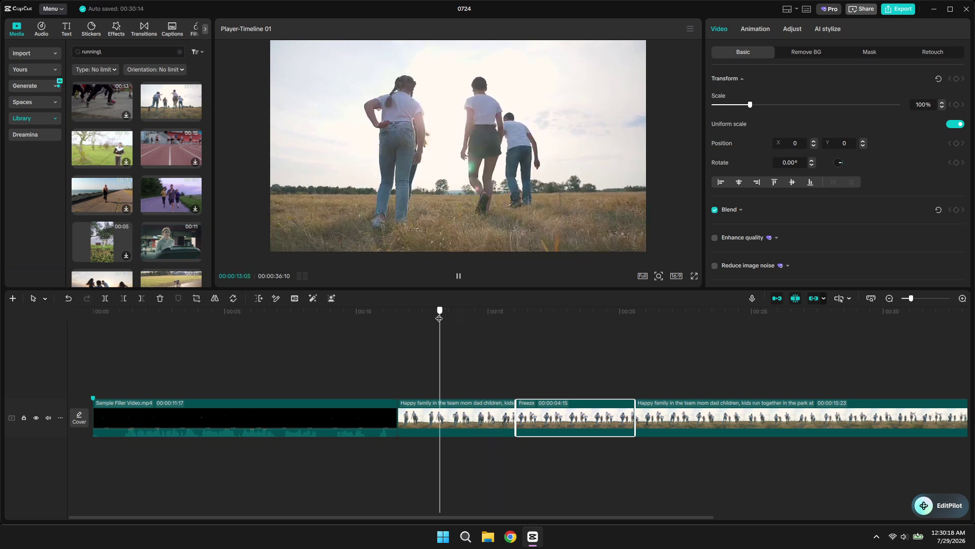
pyautogui.click(355, 365)
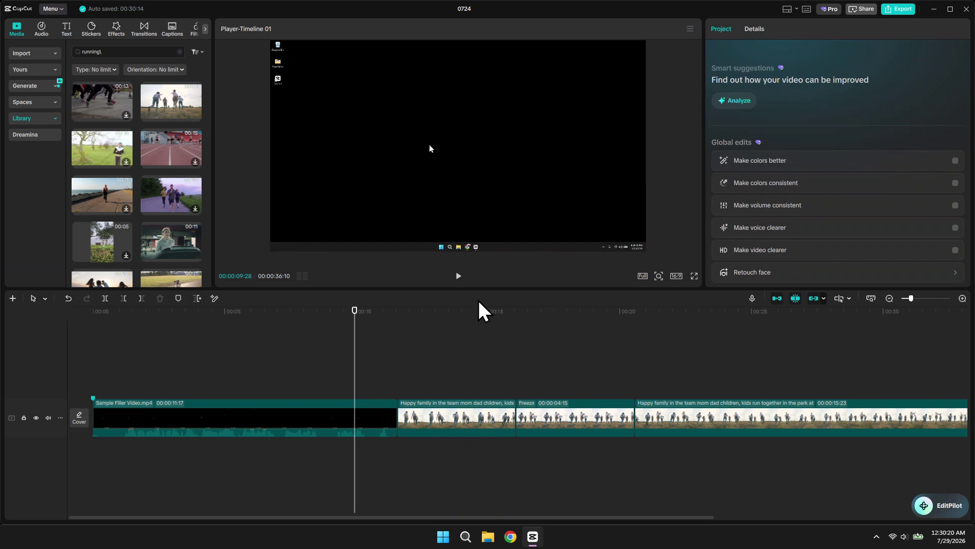
pyautogui.press('space')
pyautogui.click(475, 326)
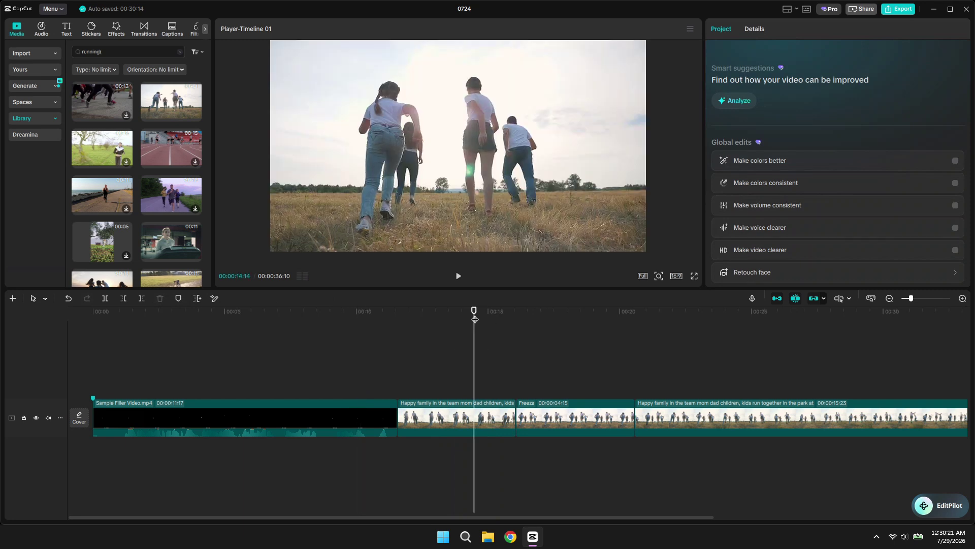
pyautogui.press('space')
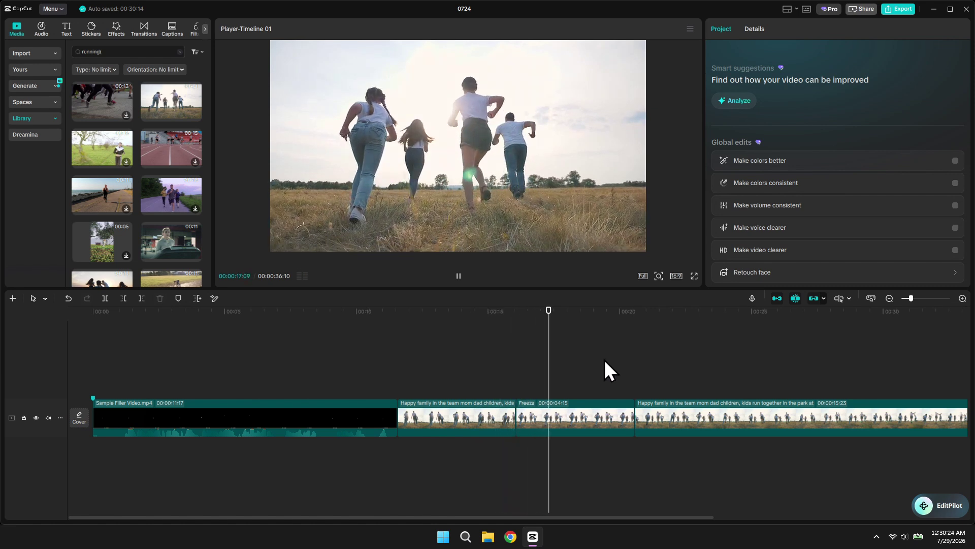
pyautogui.click(612, 311)
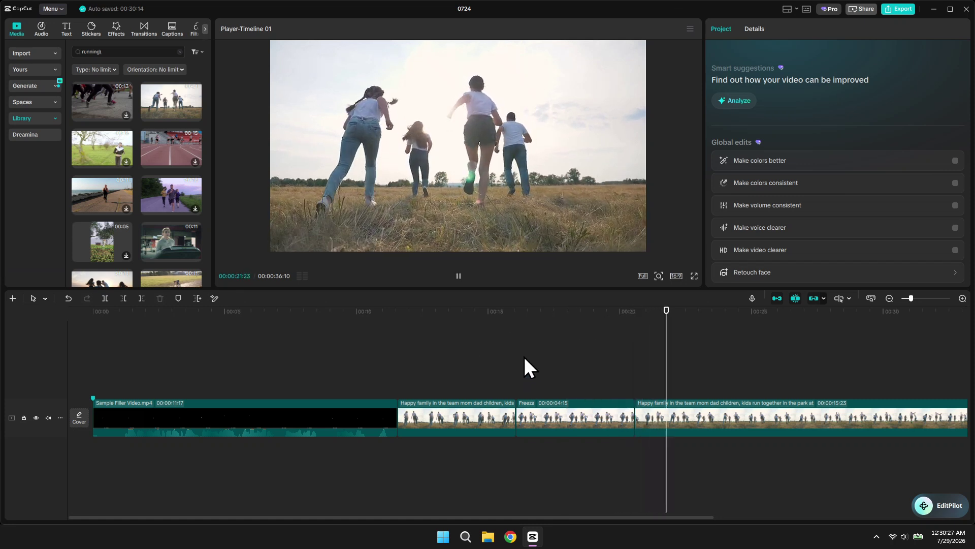
pyautogui.click(570, 409)
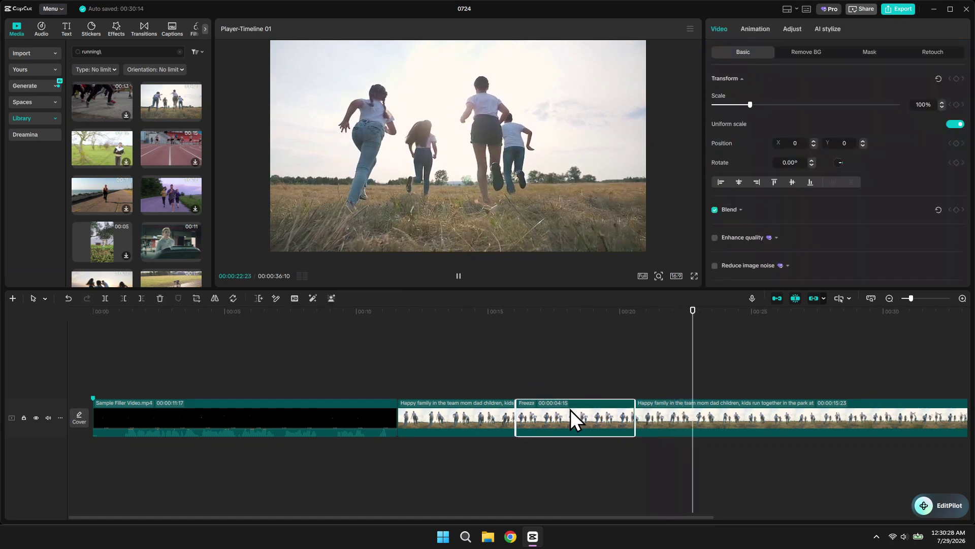
pyautogui.press('space')
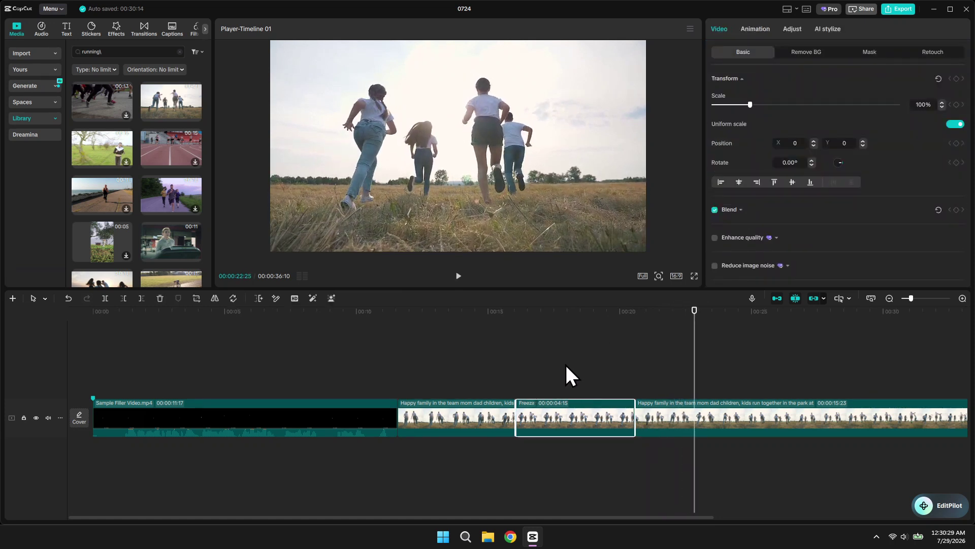